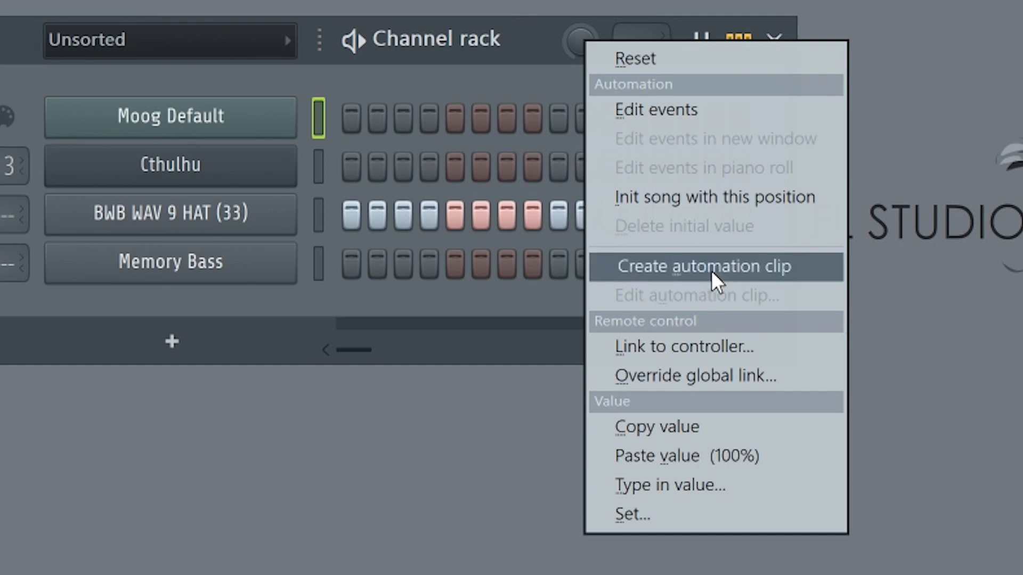
Create an automation clip for the channel rack's main swing and raise its end point to the maximum
left_click(712, 267)
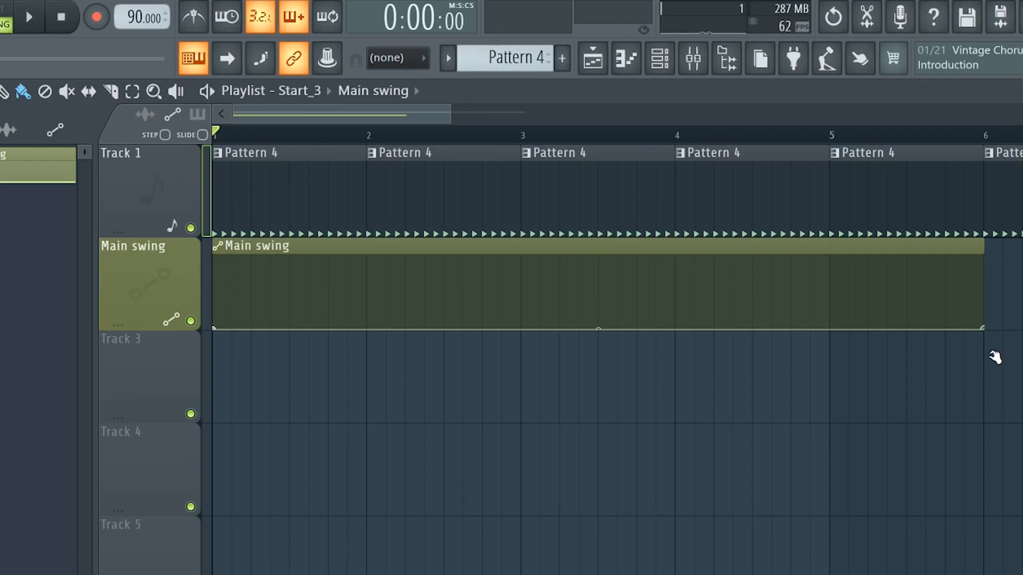
left_click_drag(983, 328, 987, 253)
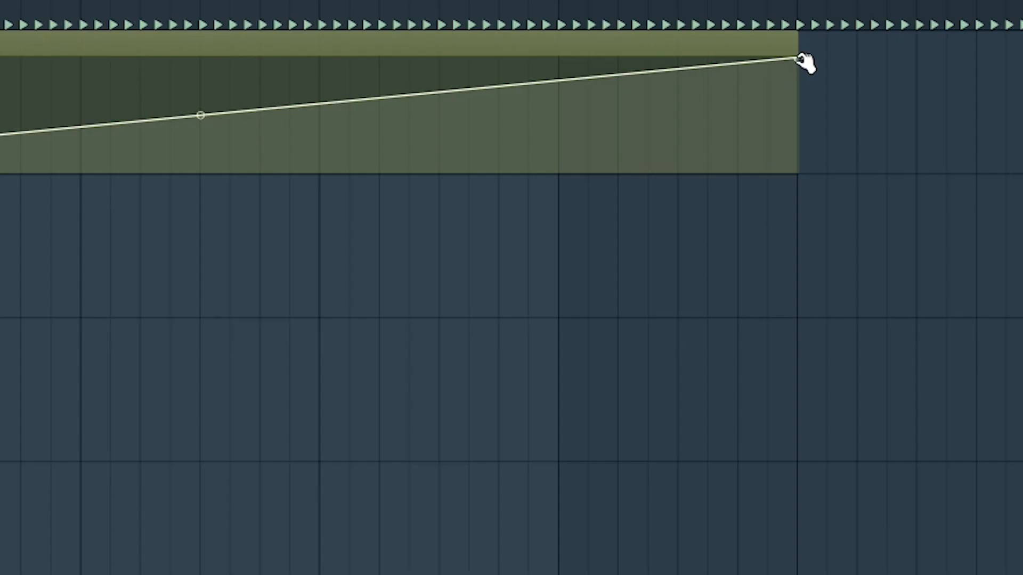
Set the clip's last point to Wave mode and adjust its tension to make a triangle wave of about four and a half cycles
right_click(984, 255)
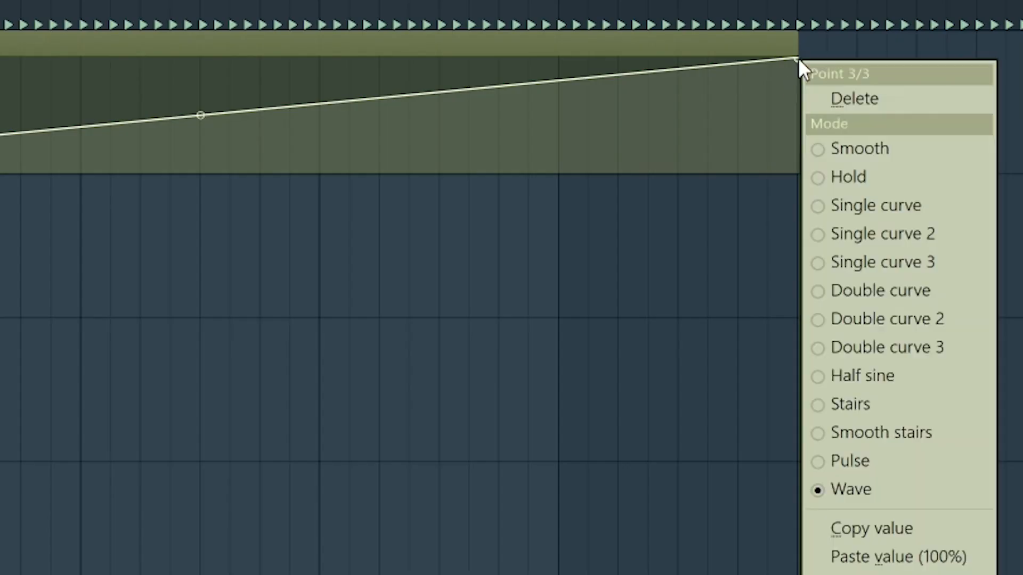
left_click(186, 83)
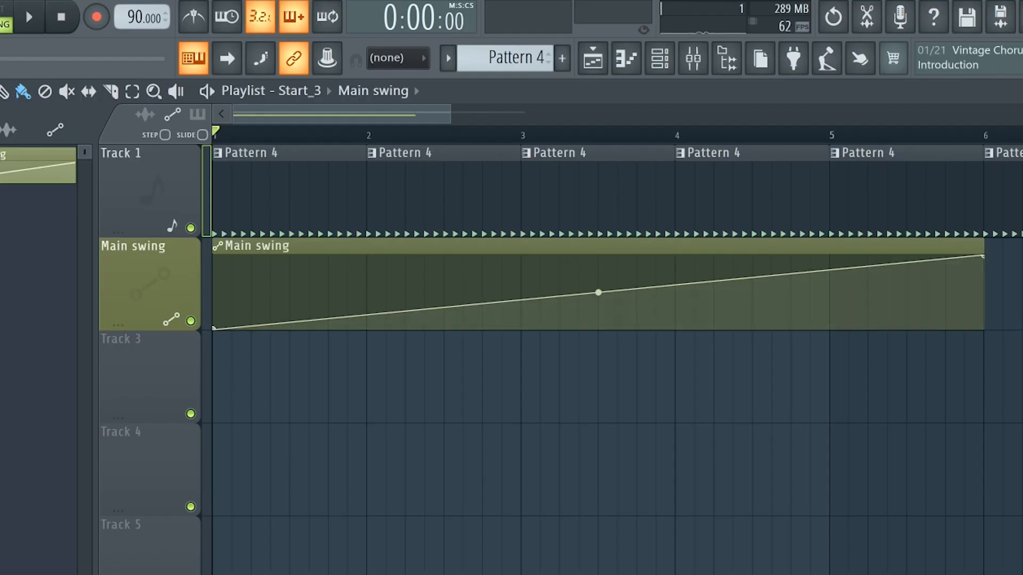
left_click_drag(598, 292, 595, 292)
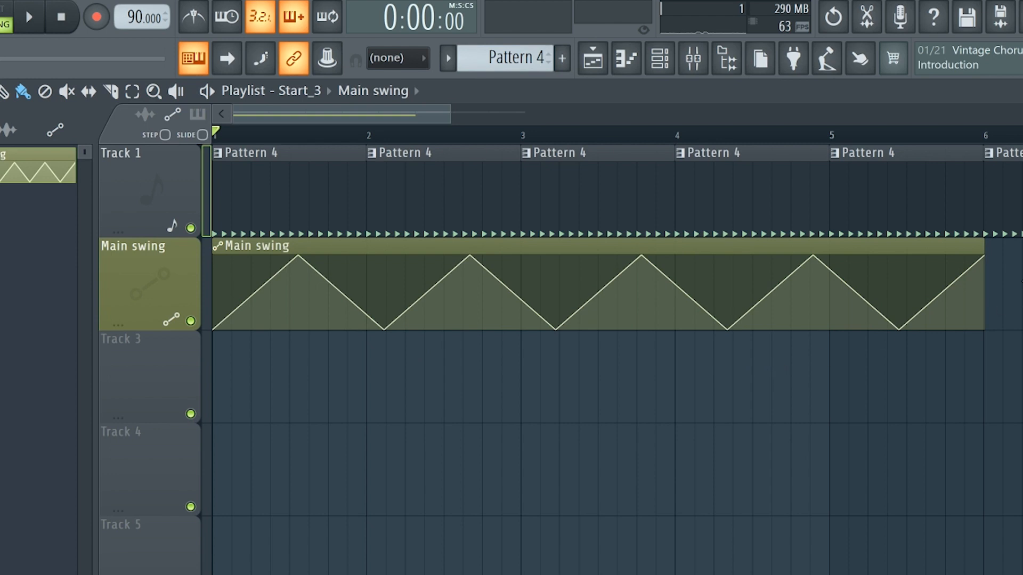
Lower the Main swing wave's peaks to about half height and extend the clip to bar 9
left_click_drag(988, 258, 988, 293)
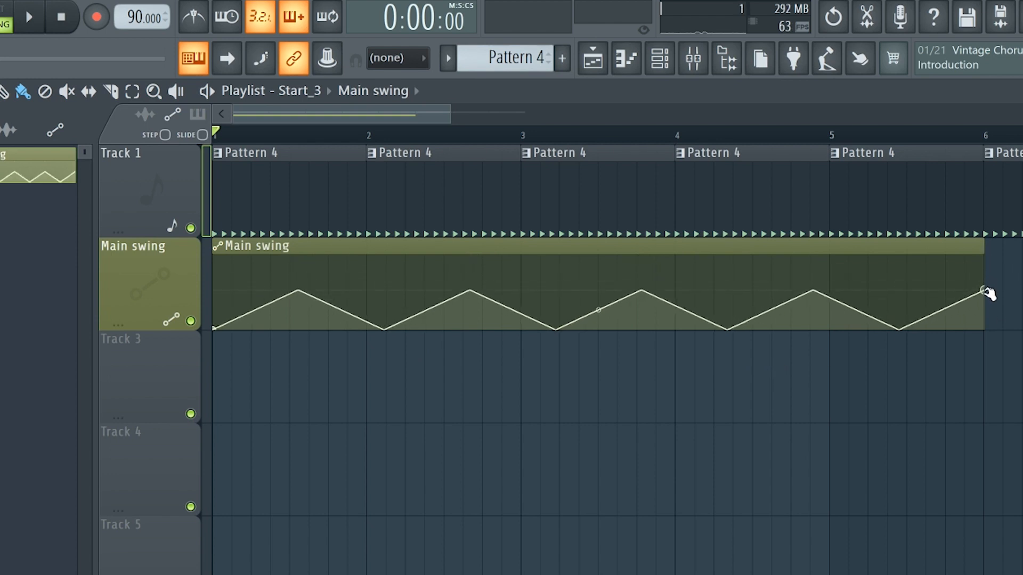
scroll(530, 290, "down", 3)
left_click_drag(624, 296, 849, 292)
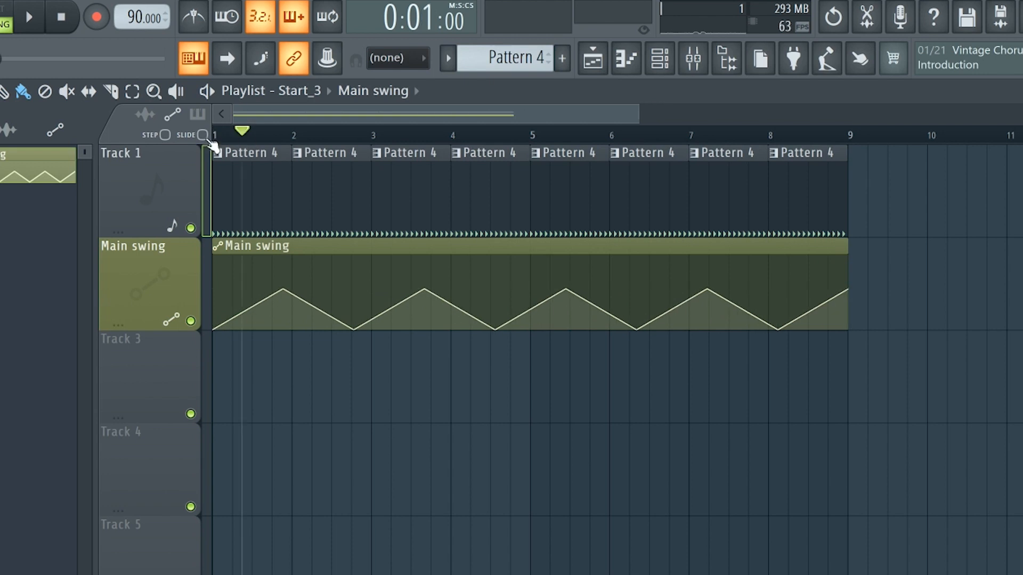
left_click(276, 275, "ctrl")
key("shift+Up")
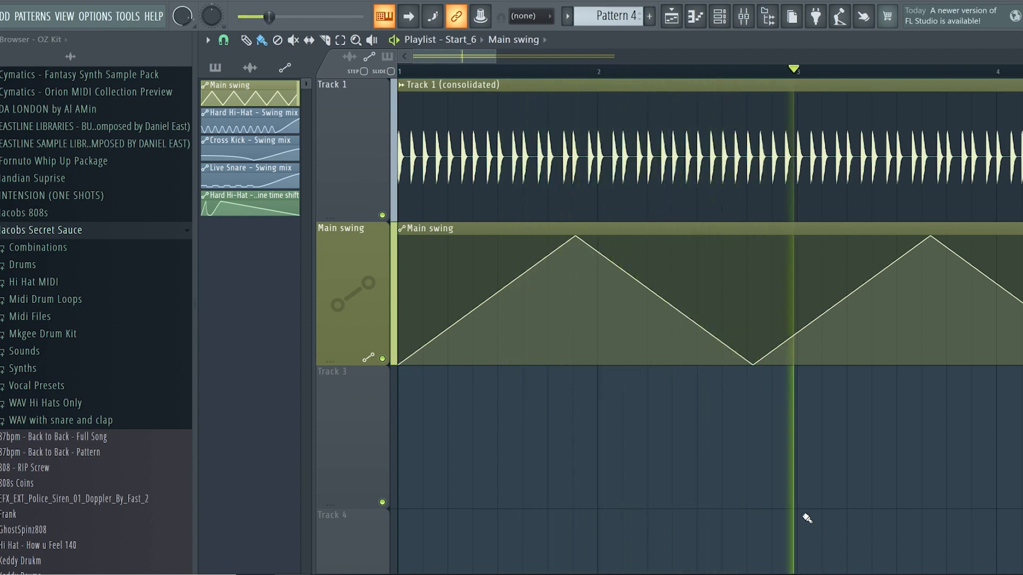
scroll(548, 441, "down", 3)
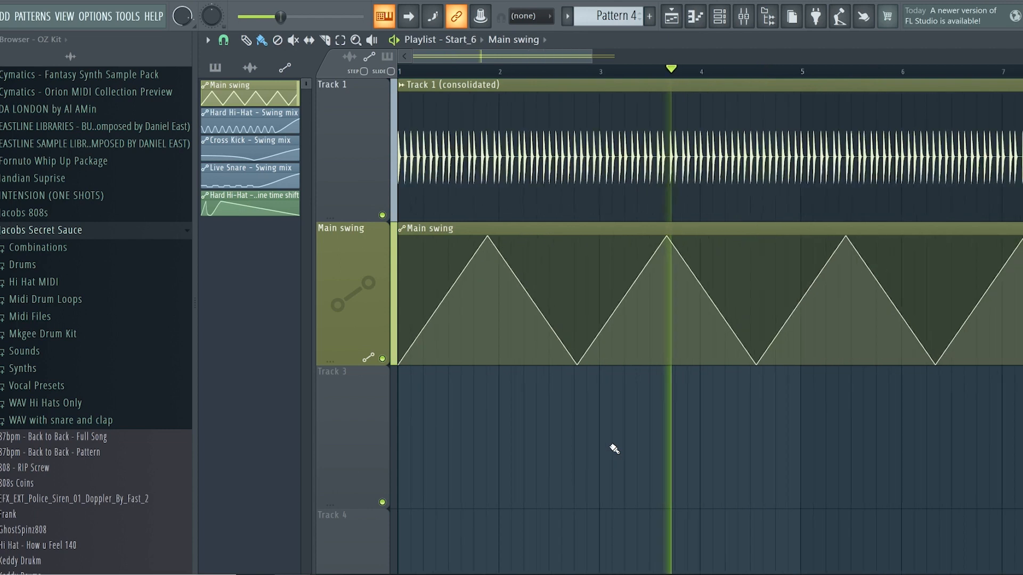
scroll(962, 441, "up", 3)
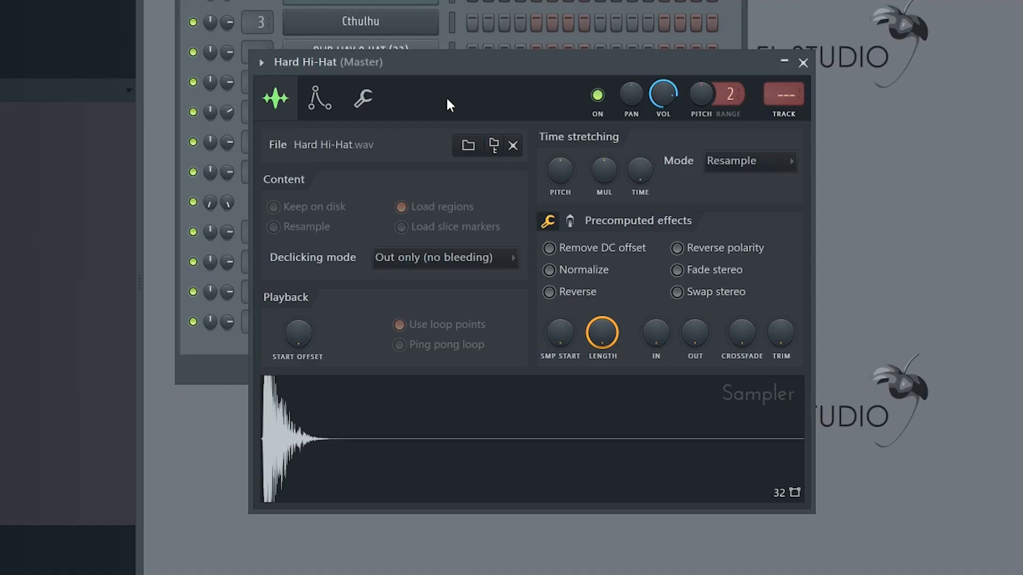
Raise the swing mix of the Hard Hi-Hat channel to about half in its miscellaneous settings
left_click(366, 100)
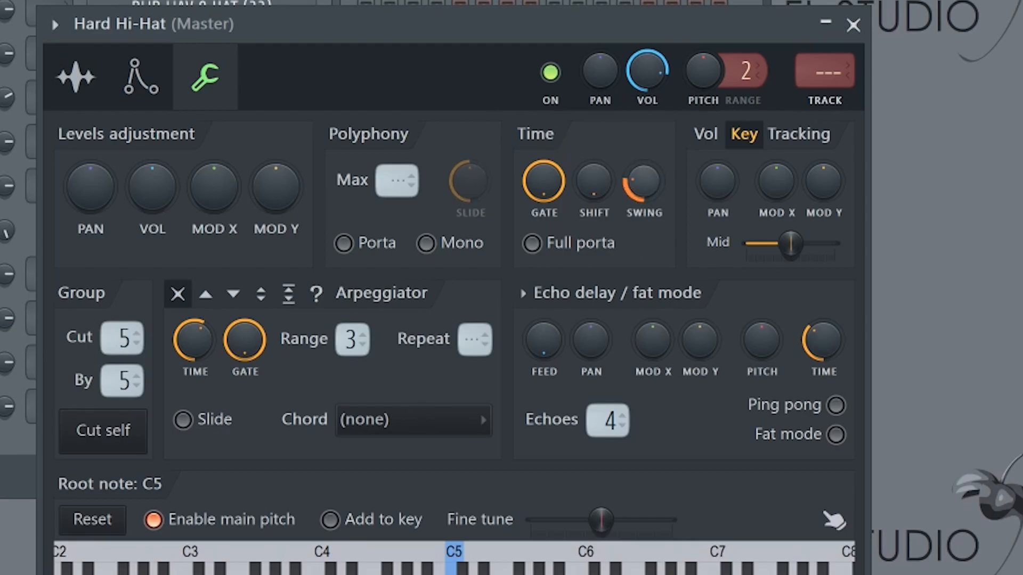
left_click_drag(639, 196, 639, 154)
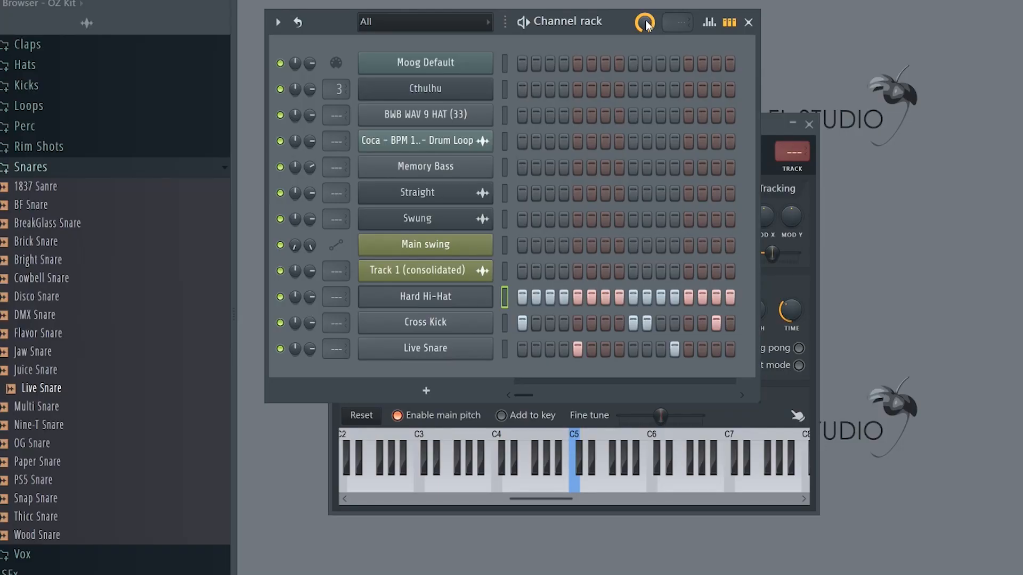
Check the swing mix settings of the Hard Hi-Hat, Cross Kick and Live Snare channels in turn
left_click(484, 305)
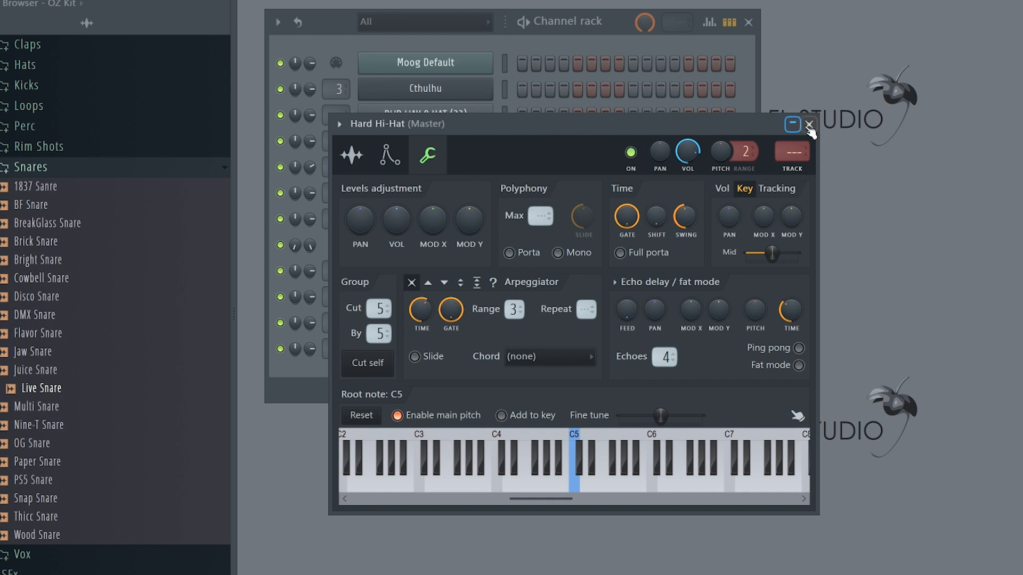
left_click(808, 126)
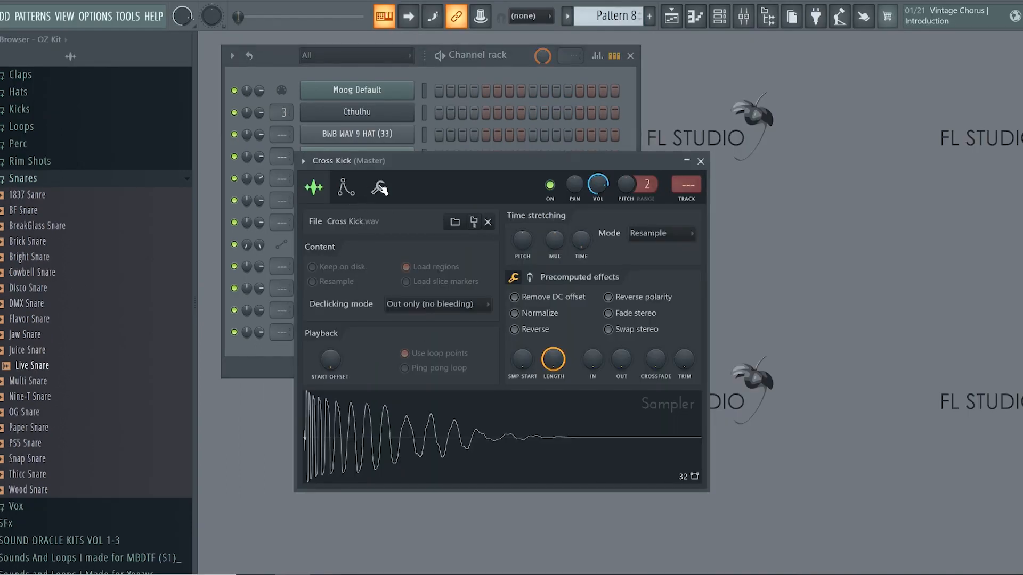
left_click(379, 187)
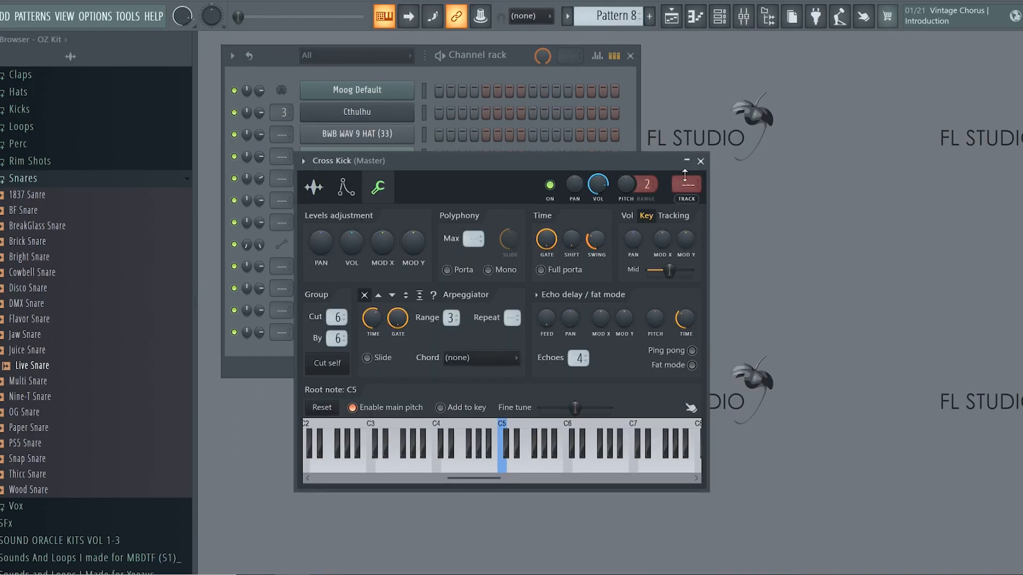
left_click(701, 161)
left_click(389, 332)
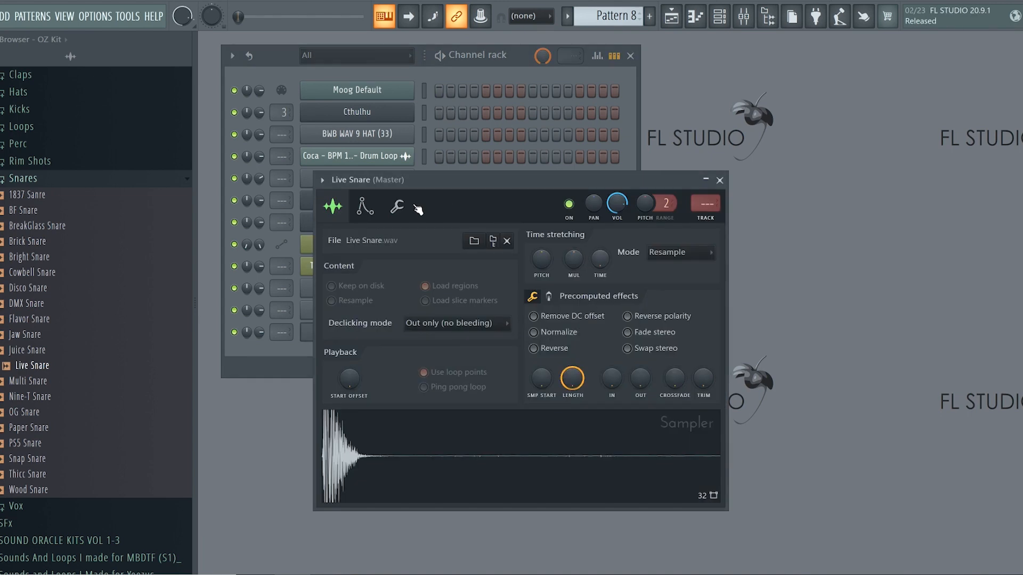
left_click(396, 205)
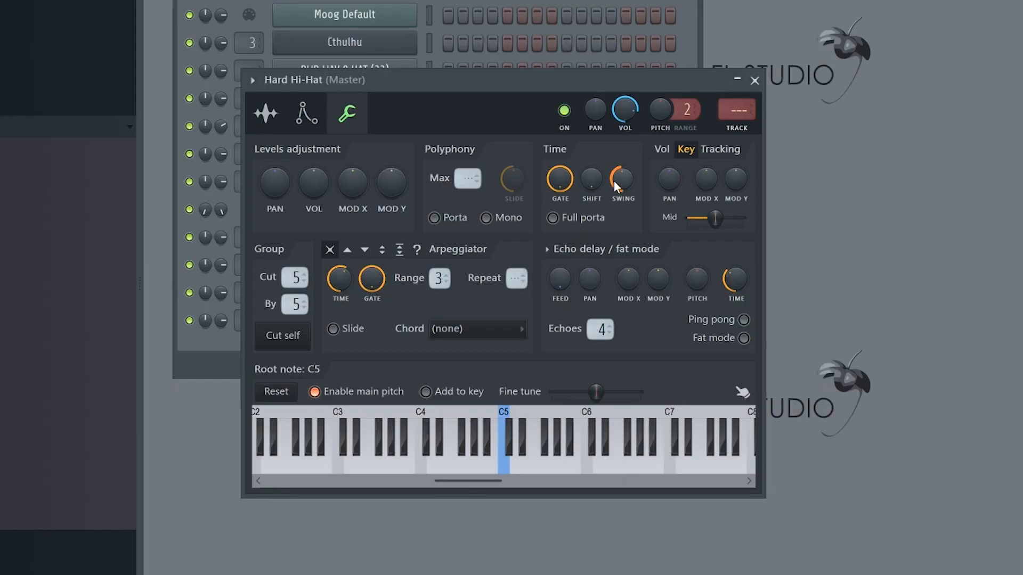
Open the options of the Hard Hi-Hat's swing mix and examine the drum channels' swing mix automation clips in the playlist
right_click(619, 184)
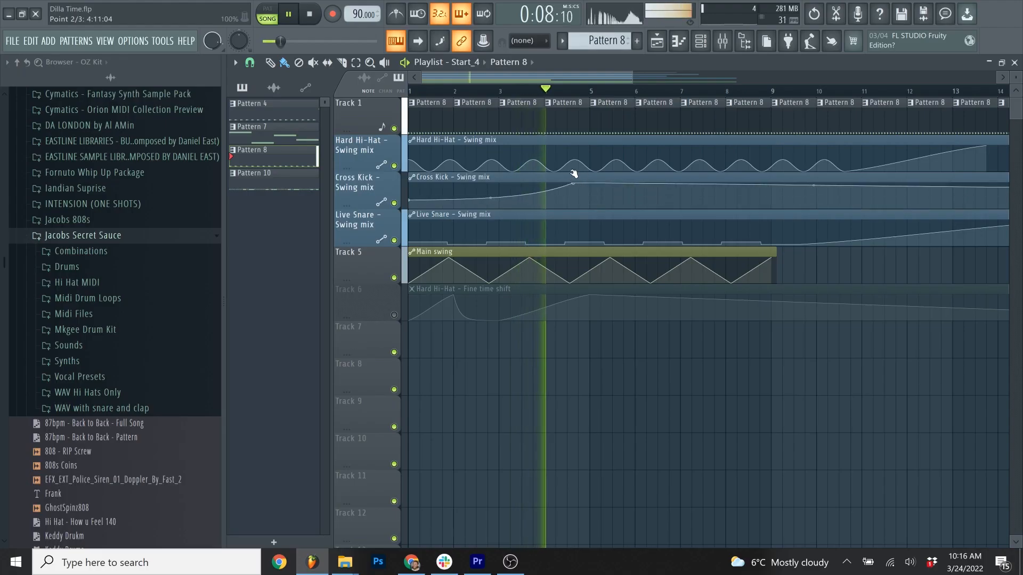
scroll(591, 193, "up", 3)
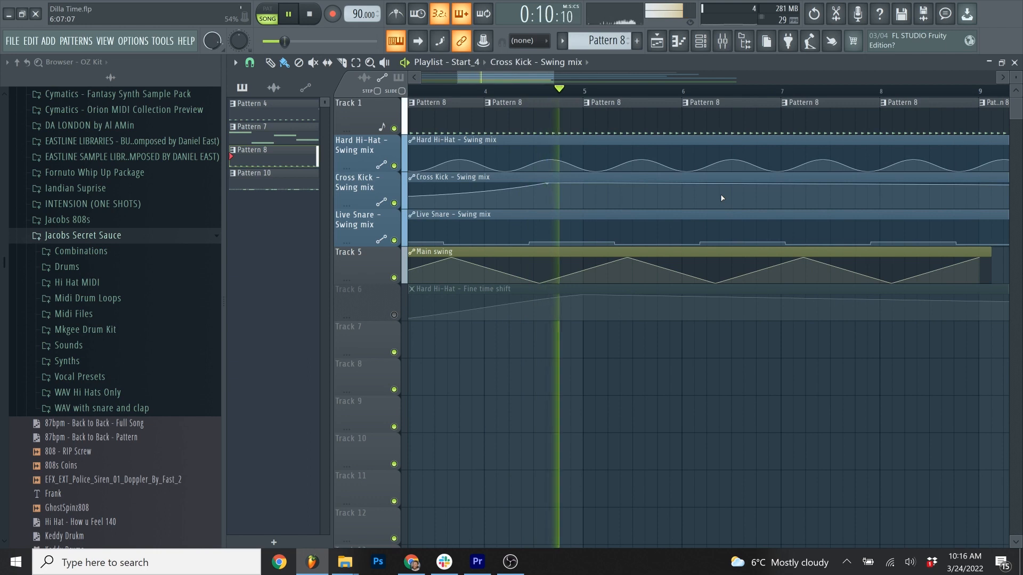
scroll(720, 194, "down", 3)
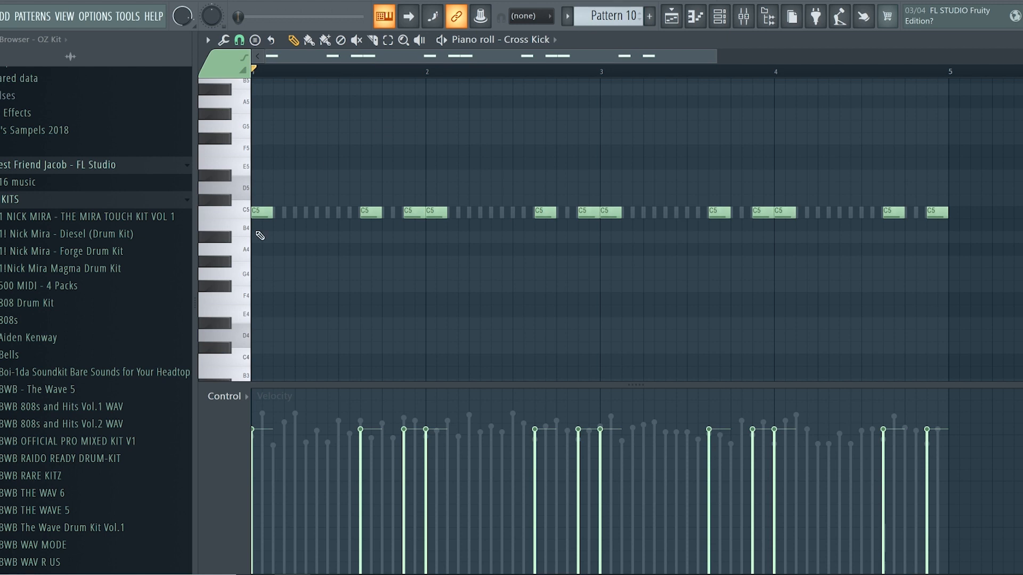
key("ctrl+a")
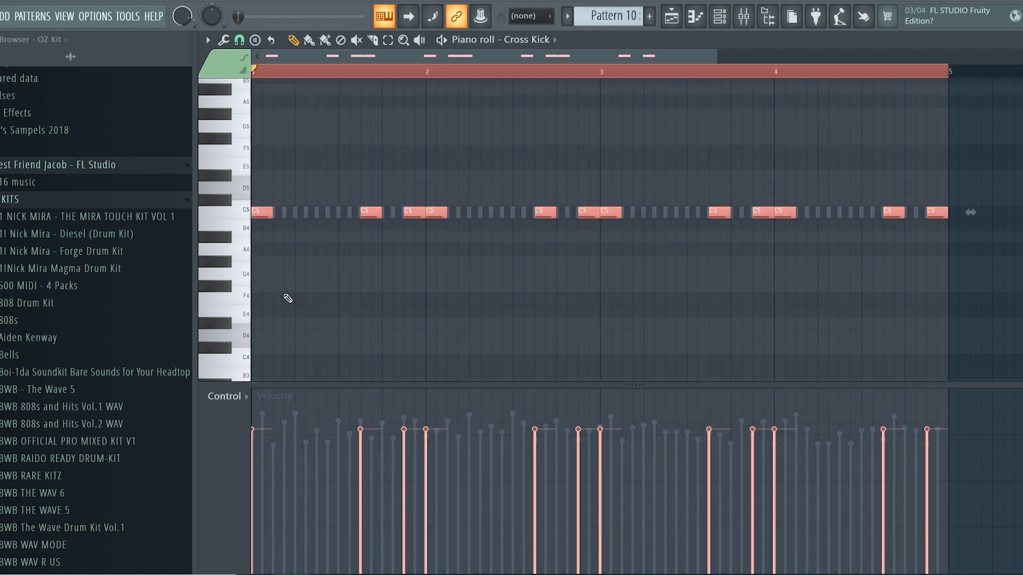
scroll(395, 222, "up", 5)
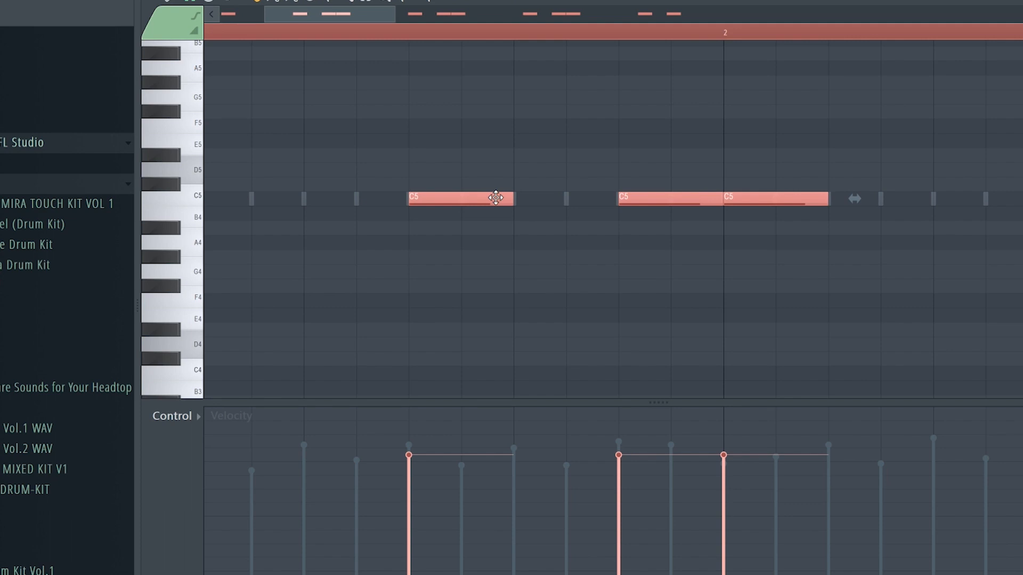
scroll(559, 228, "down", 6)
left_click(540, 254, "ctrl")
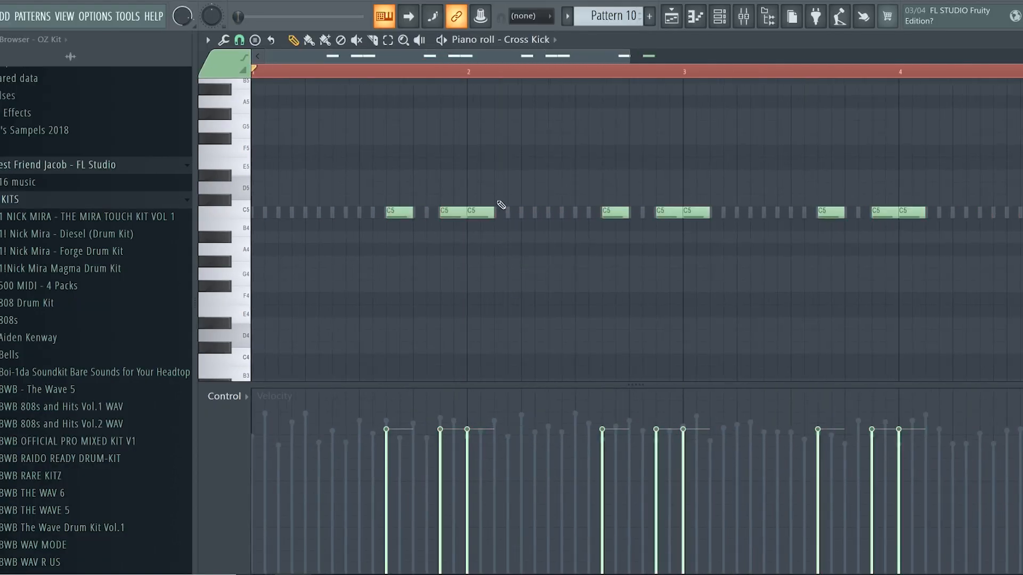
Nudge the Cross Kick notes at bar 2, just before bar 3 and in the second half of bar 3 slightly ahead of the grid
left_click_drag(675, 191, 677, 335)
left_click_drag(823, 170, 850, 306)
scroll(714, 283, "down", 2)
scroll(472, 224, "up", 6)
scroll(792, 249, "down", 3)
scroll(835, 255, "up", 2)
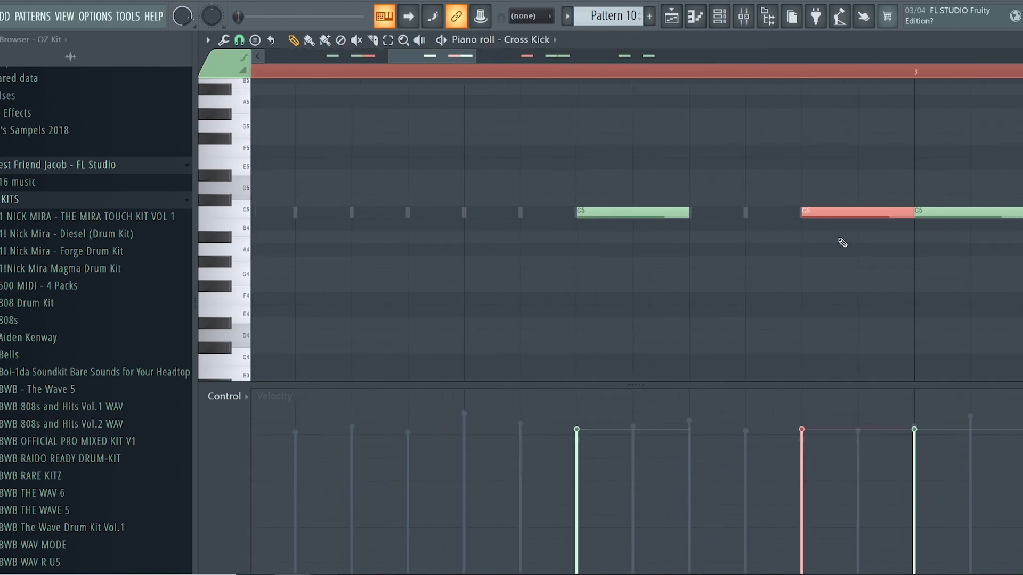
scroll(716, 245, "down", 5)
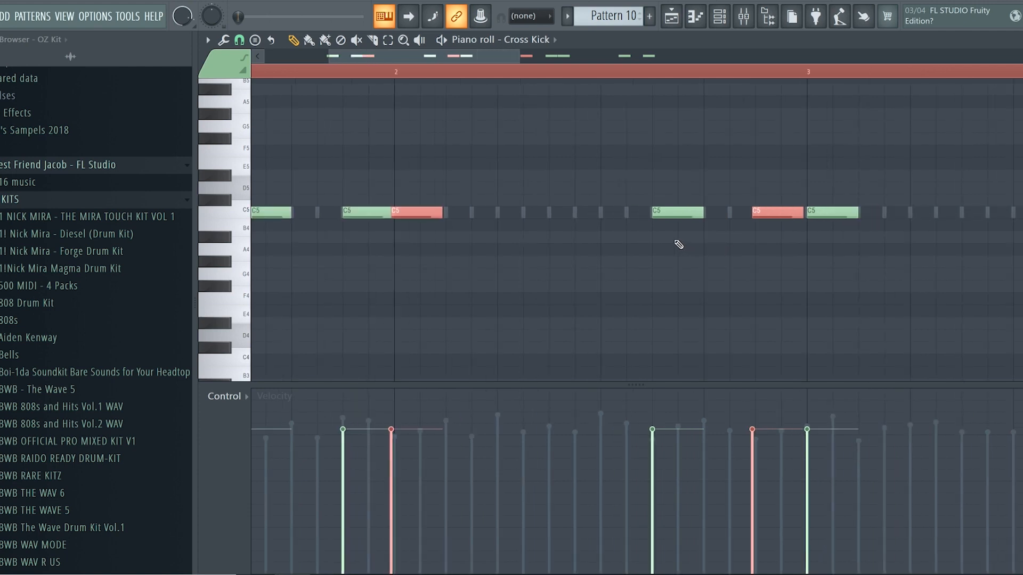
Select the two adjoining Cross Kick notes just before and at bar 4
left_click_drag(787, 183, 834, 242)
scroll(802, 258, "up", 3)
scroll(825, 258, "down", 1)
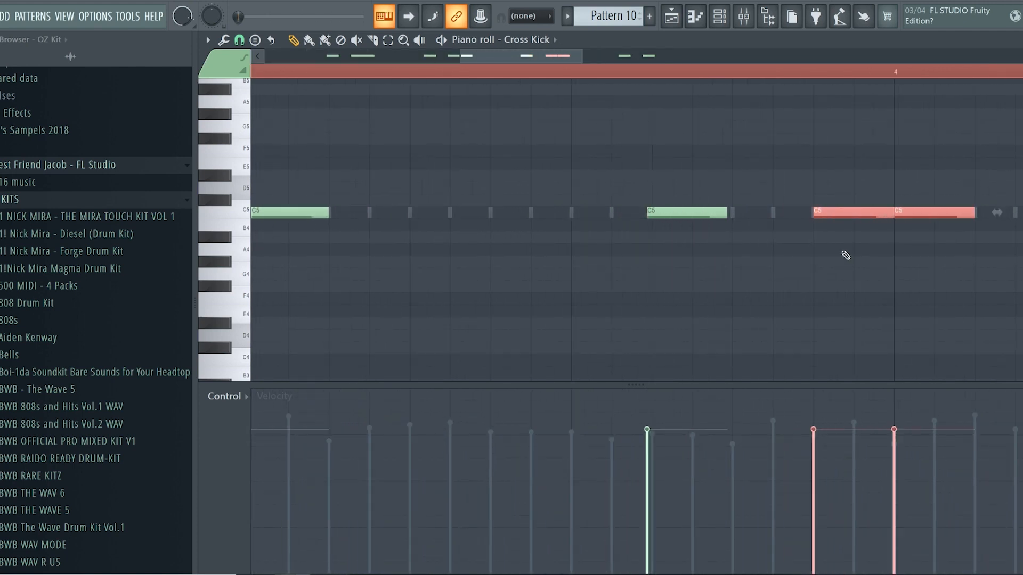
scroll(746, 248, "down", 1)
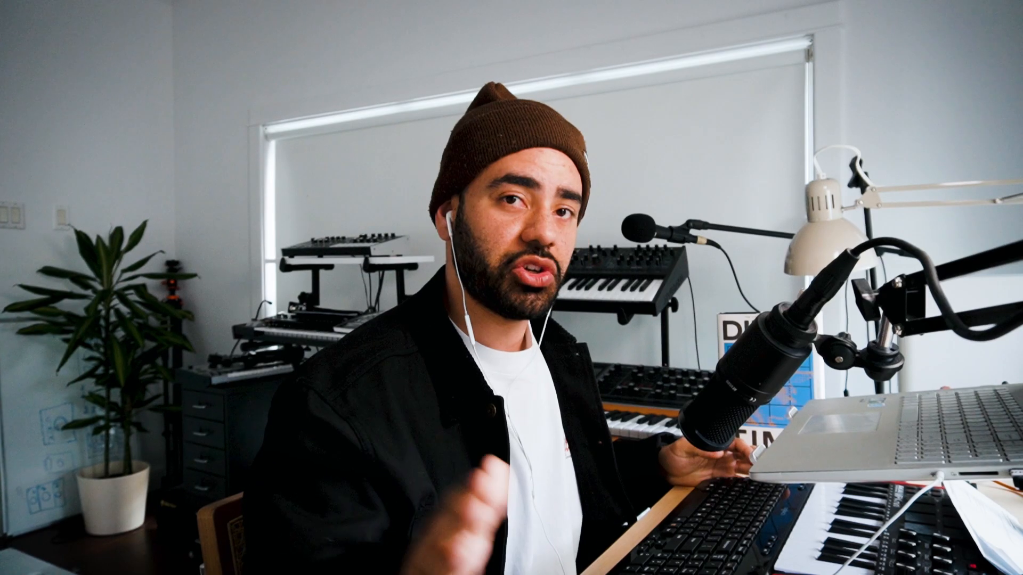